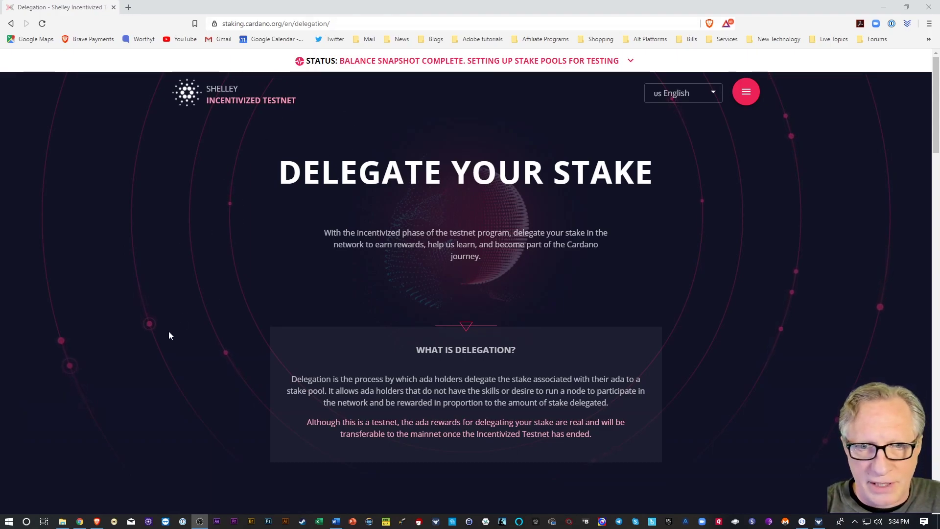
Scroll the testnet site to the Yoroi section with Chrome, Firefox, App Store and Google Play tiles
scroll(196, 360, down, 3)
scroll(196, 357, up, 3)
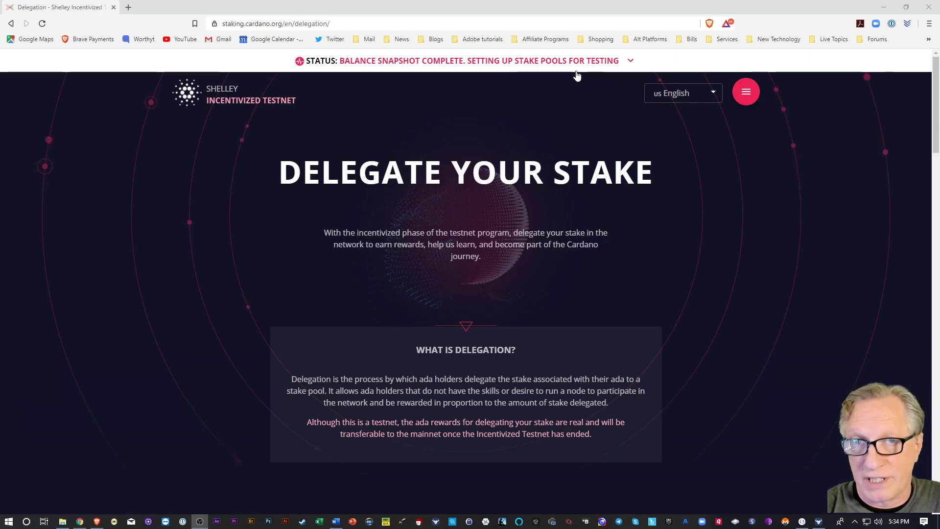
scroll(206, 255, down, 6)
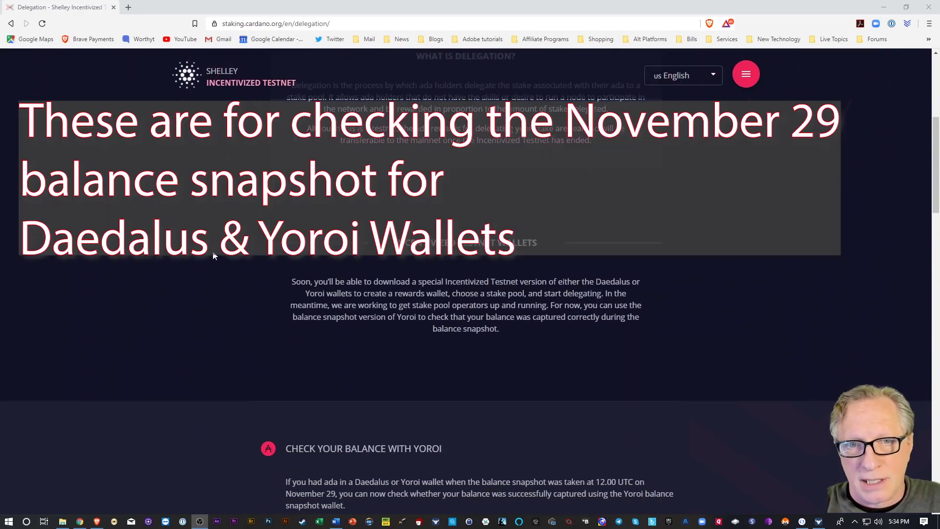
scroll(213, 255, down, 5)
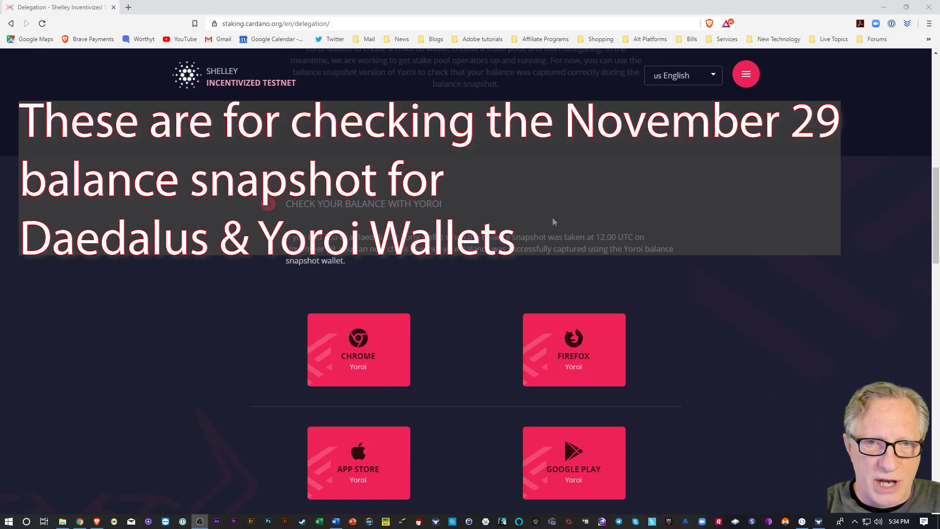
scroll(792, 311, down, 2)
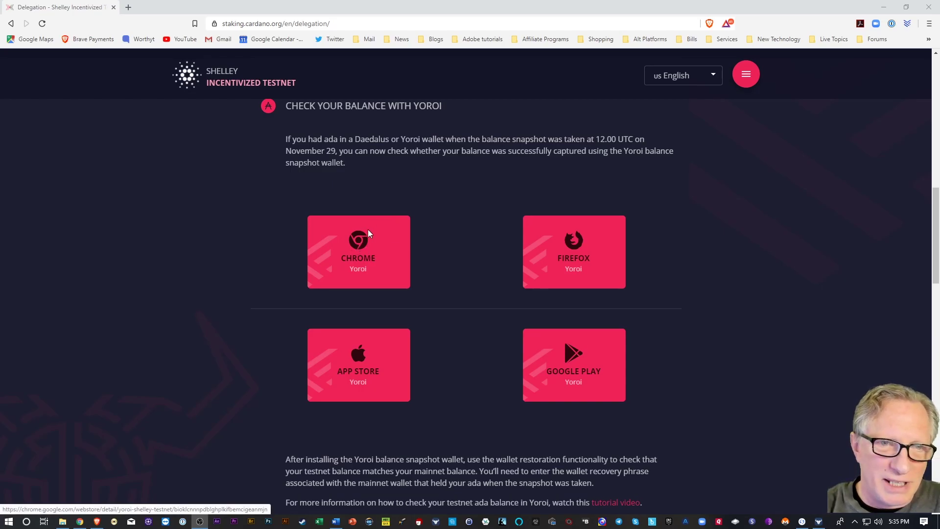
scroll(250, 287, down, 3)
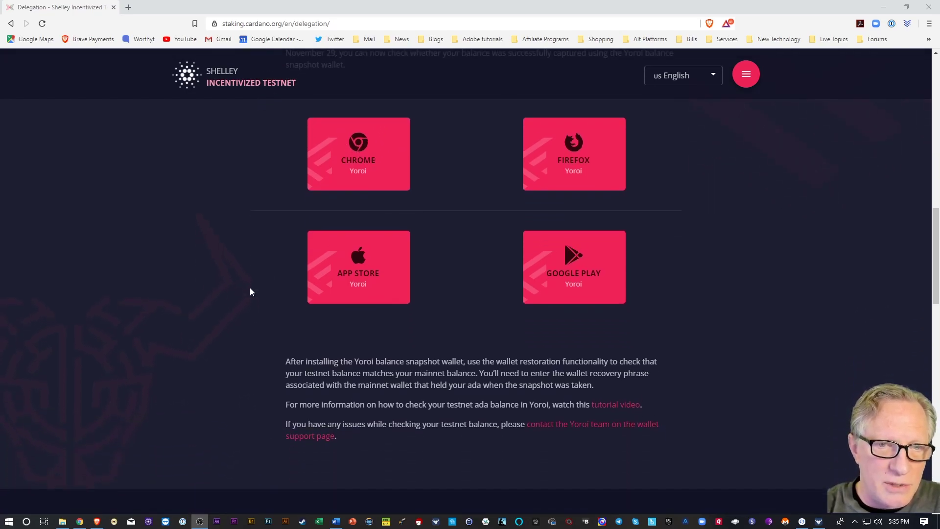
scroll(227, 331, up, 3)
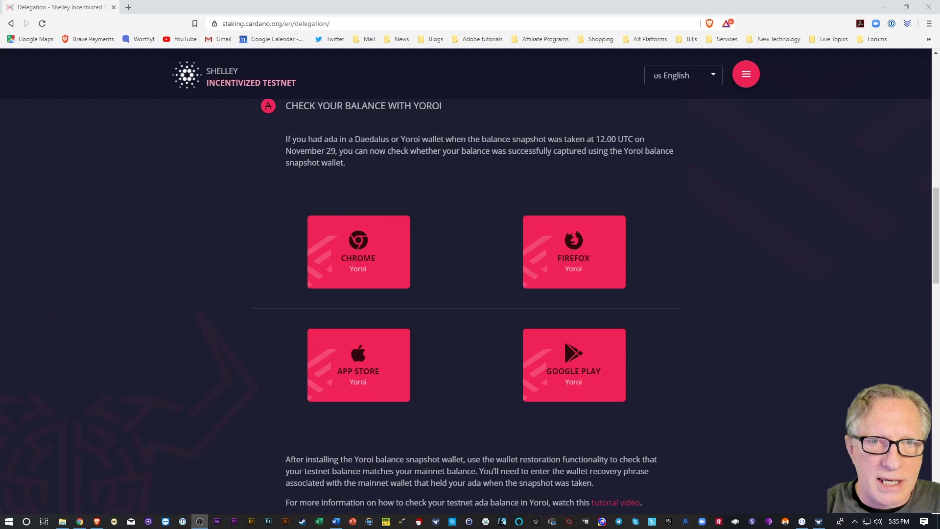
drag(356, 139, 413, 139)
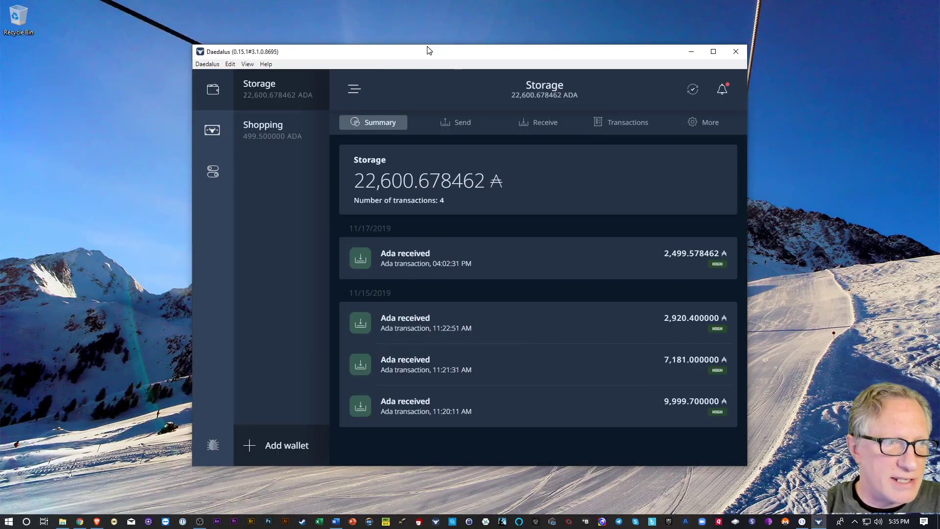
drag(466, 42, 479, 47)
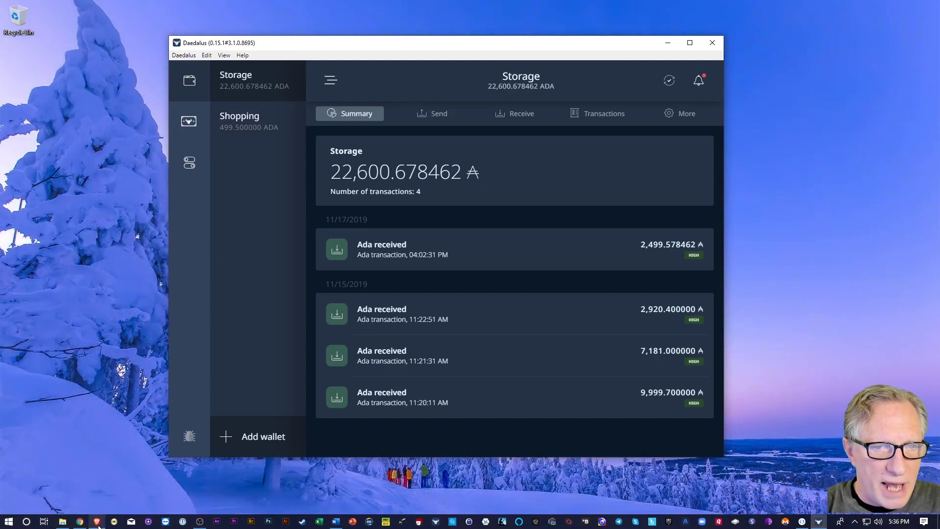
click(98, 523)
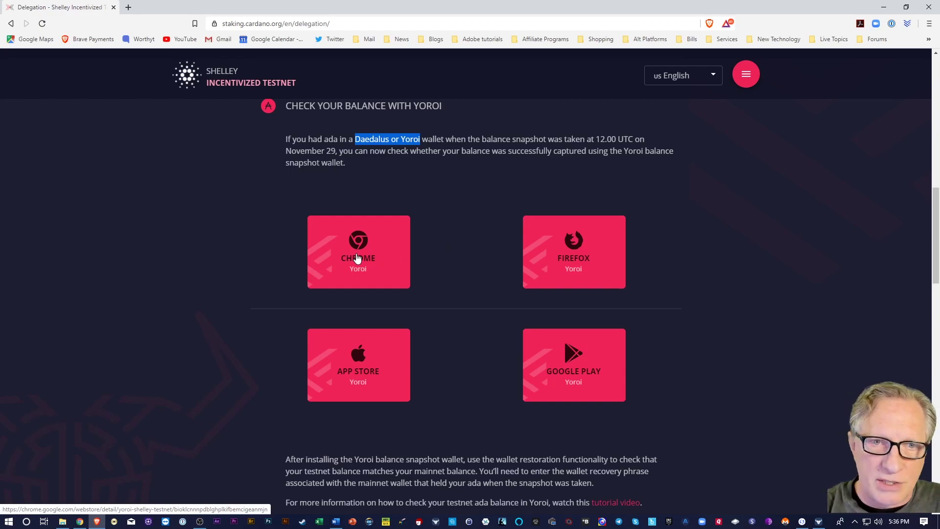
Check the installed Yoroi extension, then open the Chrome Yoroi Shelley Testnet web store listing
click(907, 25)
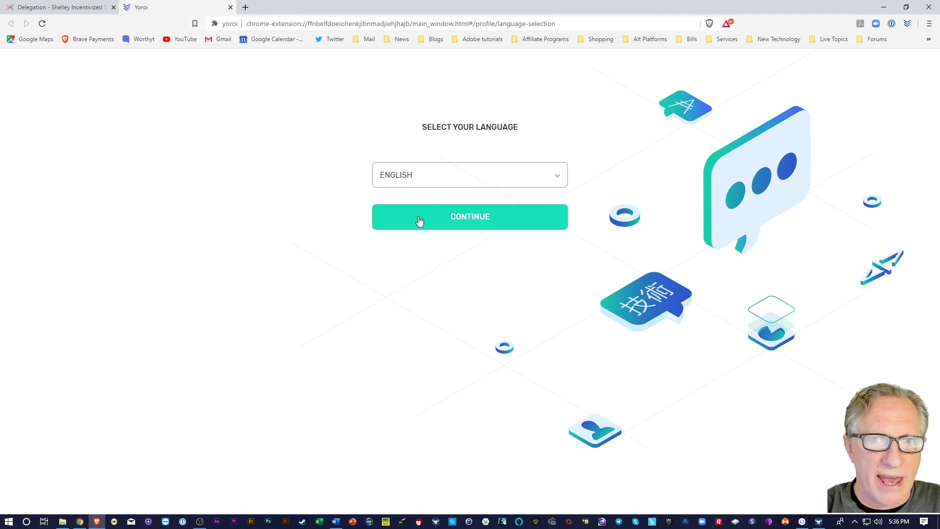
click(67, 11)
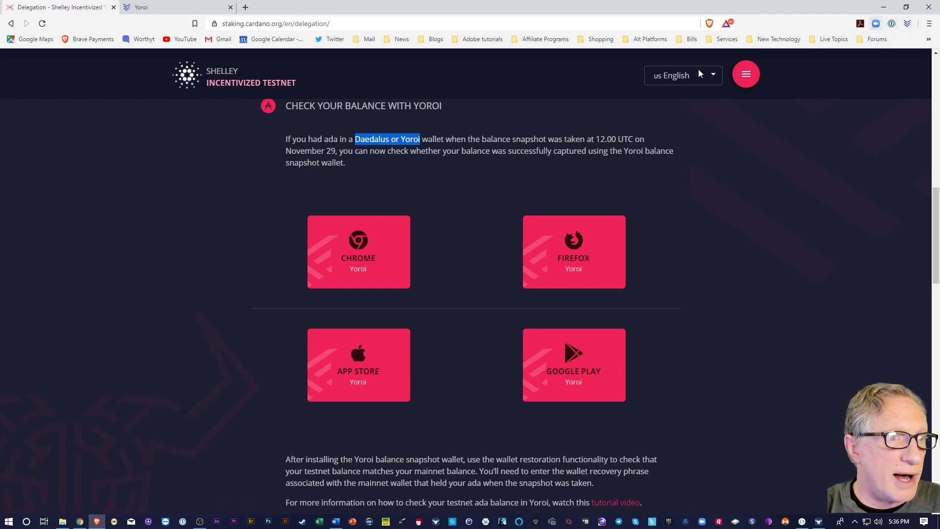
click(354, 249)
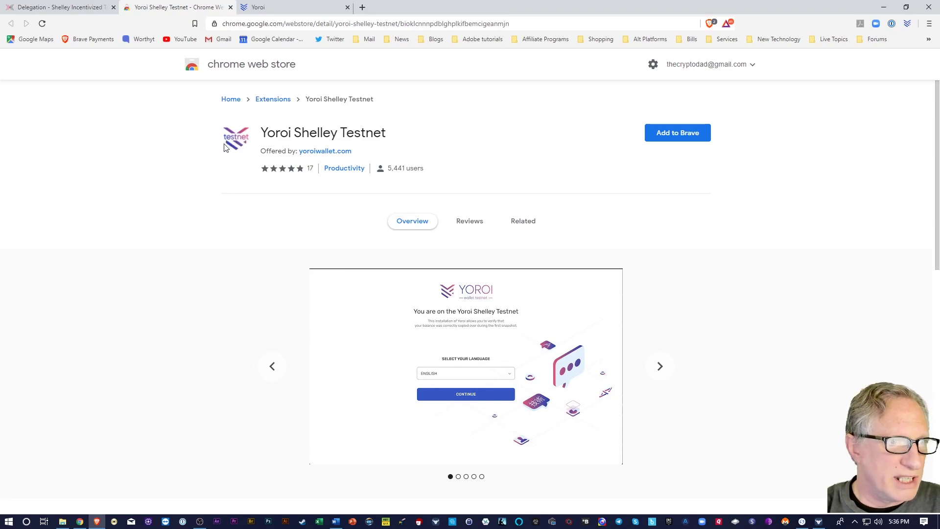
Add Yoroi Shelley Testnet to Brave, dismiss the notice, and launch it to its language page
click(678, 135)
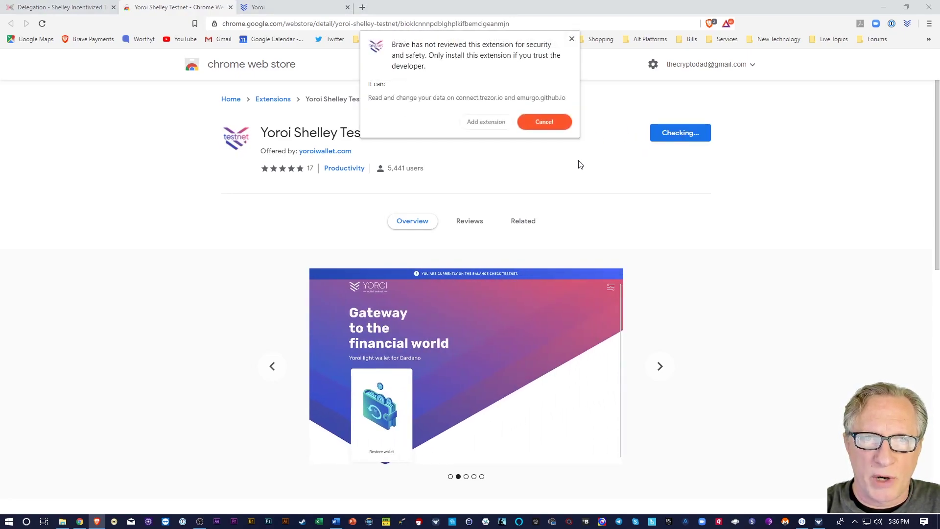
click(478, 128)
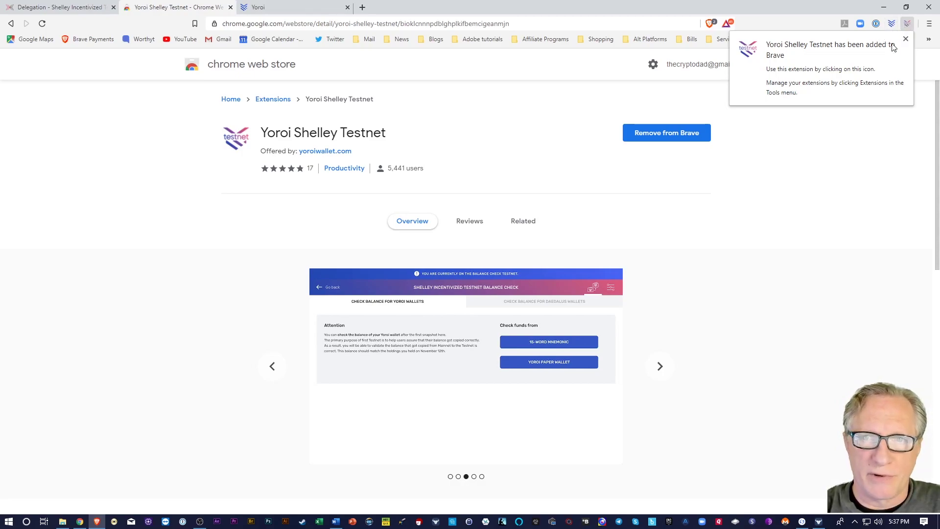
click(880, 139)
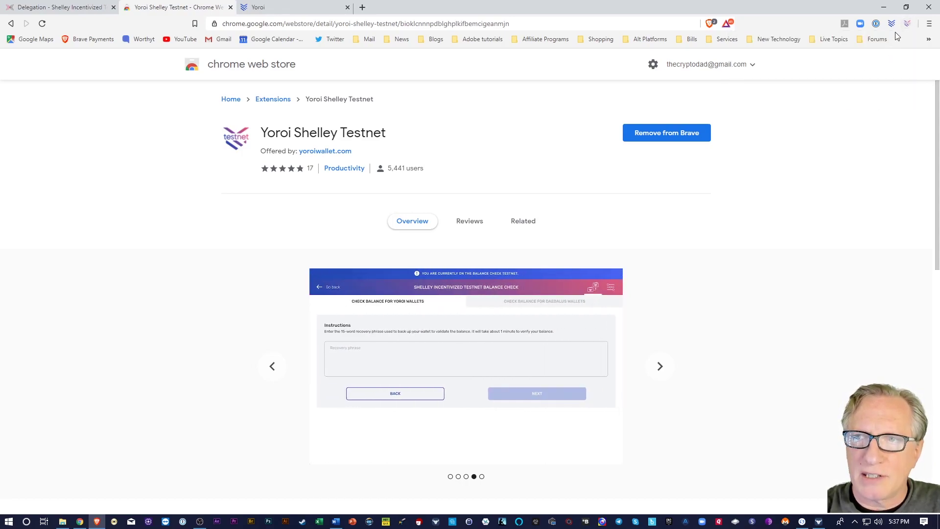
click(908, 24)
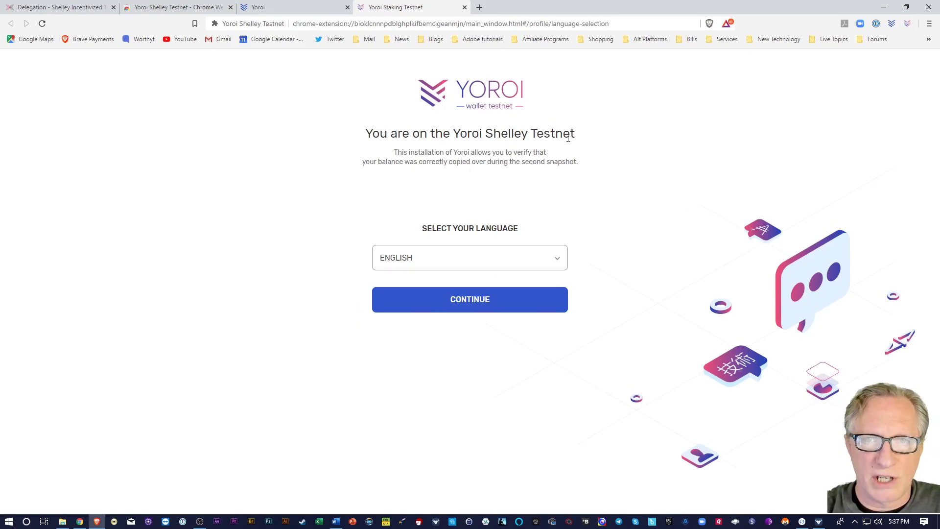
Keep English, agree to the Yoroi terms of use, and continue to wallet setup
click(477, 300)
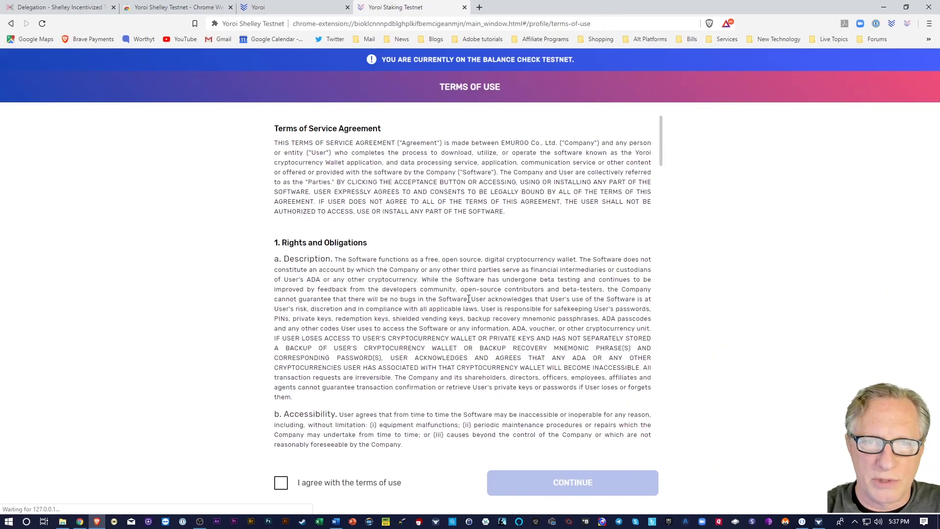
click(279, 487)
click(590, 470)
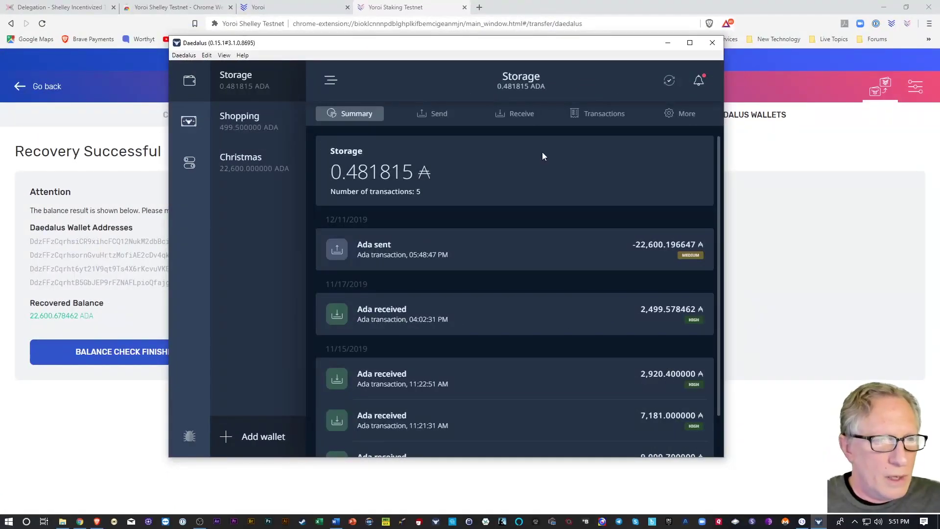
Minimize the browser, briefly bring back the Recovery Successful page, then hide it again
click(884, 7)
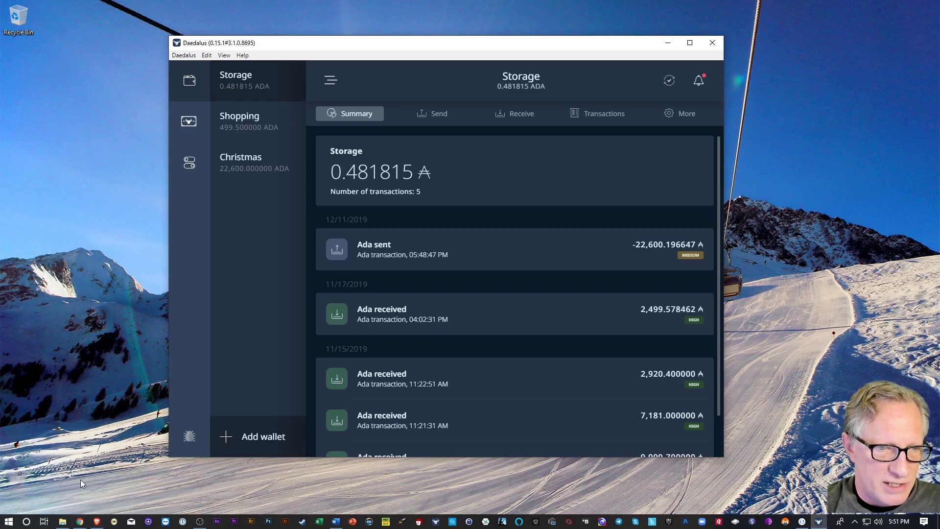
click(97, 521)
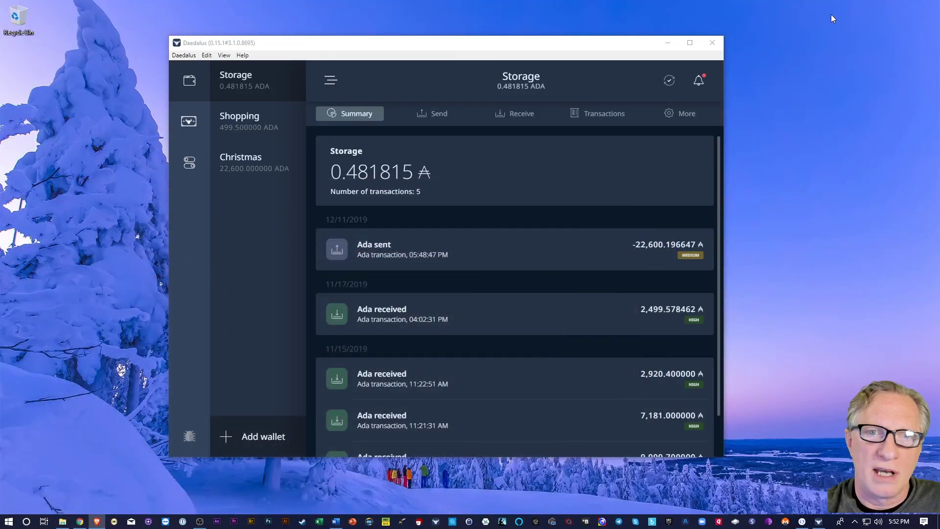
click(884, 7)
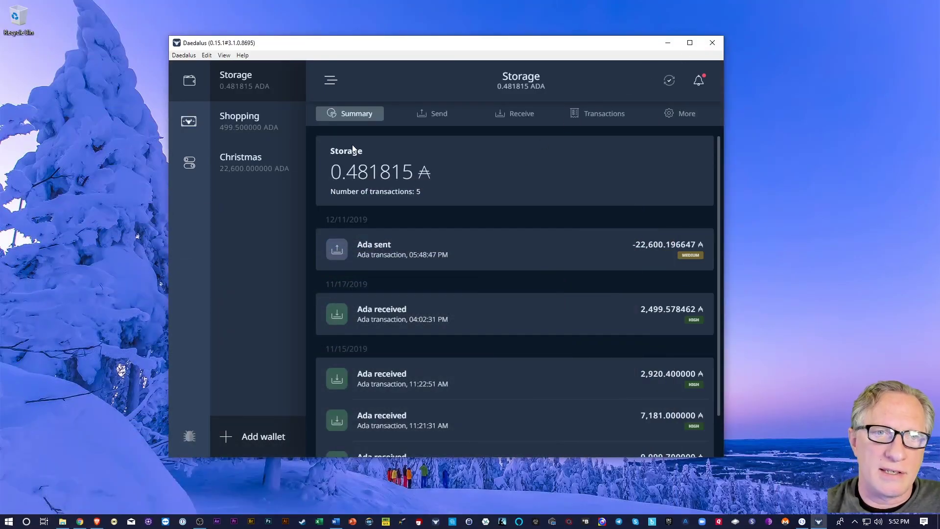
Alternate between the Christmas and Storage wallet summaries three times to compare their balances
click(240, 163)
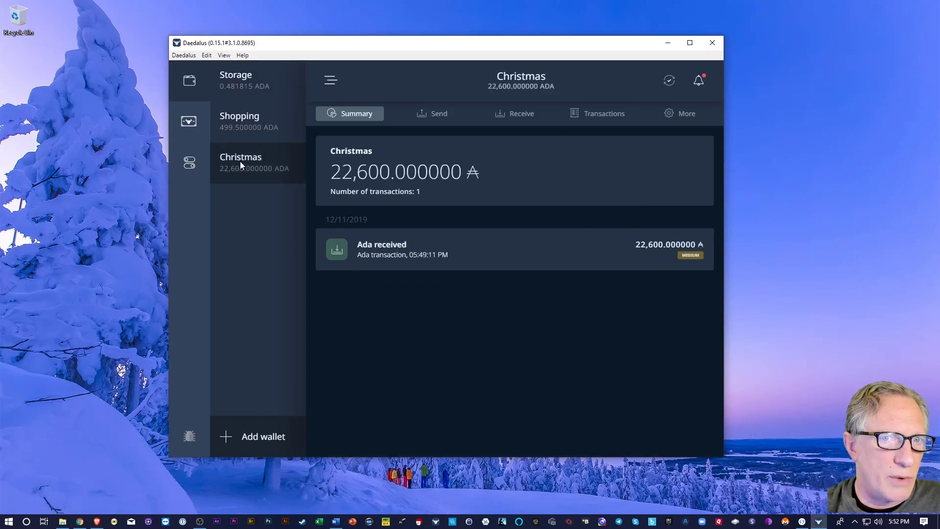
click(247, 78)
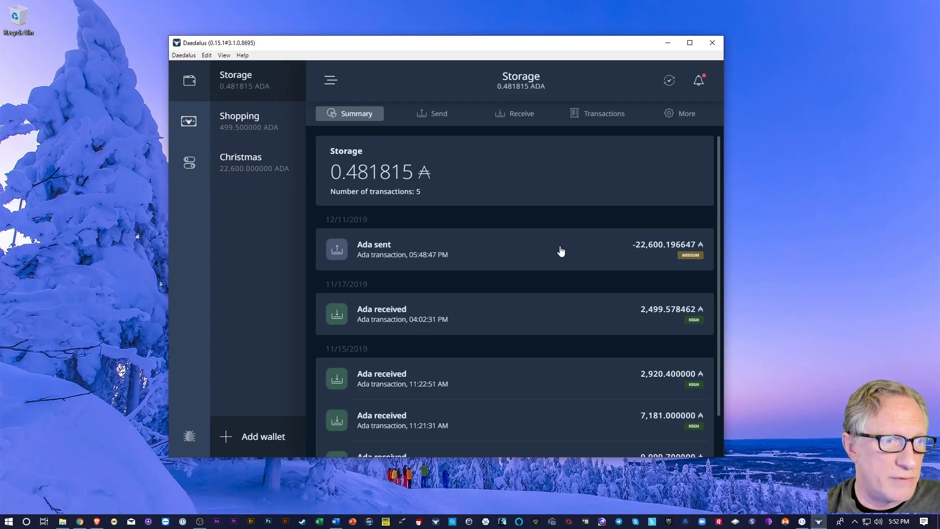
click(240, 165)
click(248, 76)
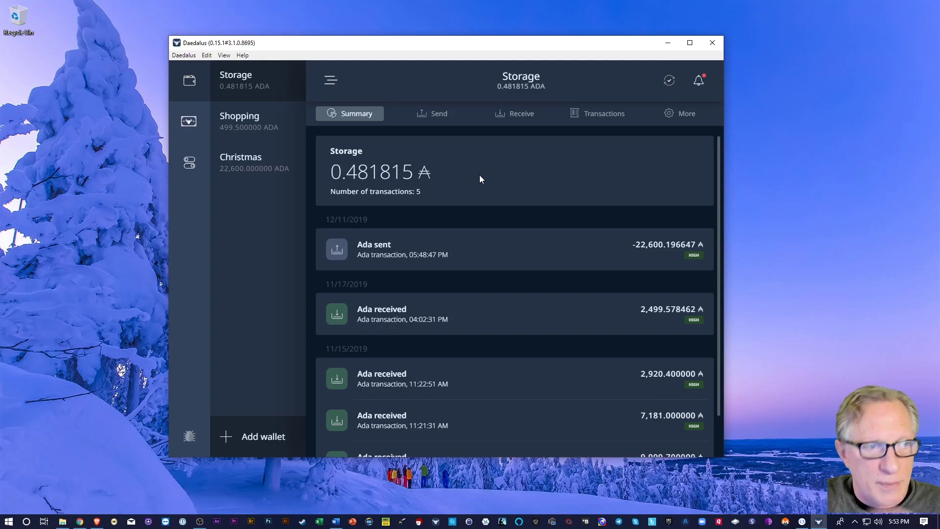
click(252, 168)
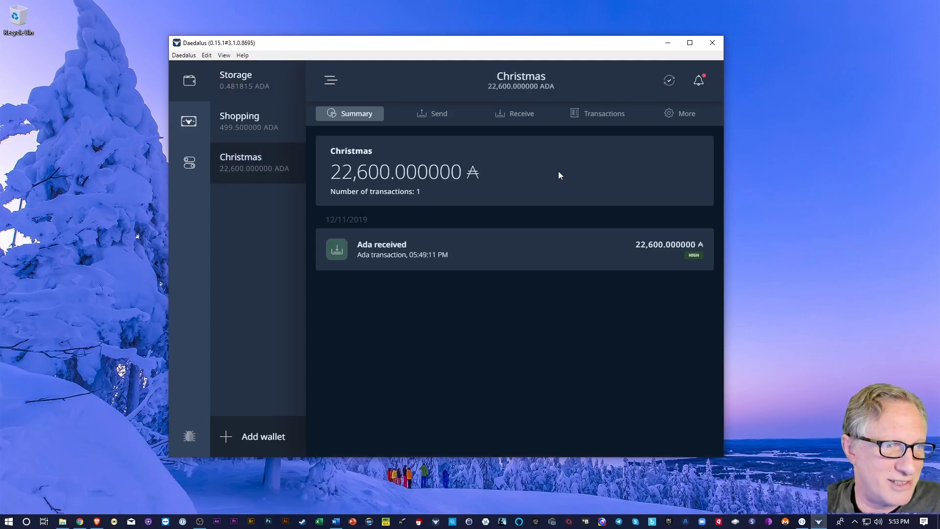
click(250, 87)
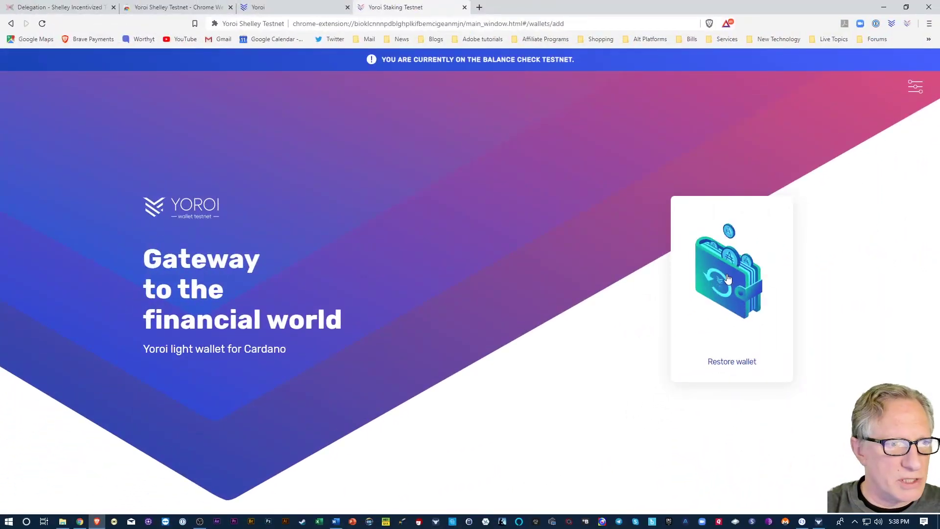
Run a Daedalus wallet balance check from its 12-word phrase, recovering 22,600.678462 ADA
click(728, 278)
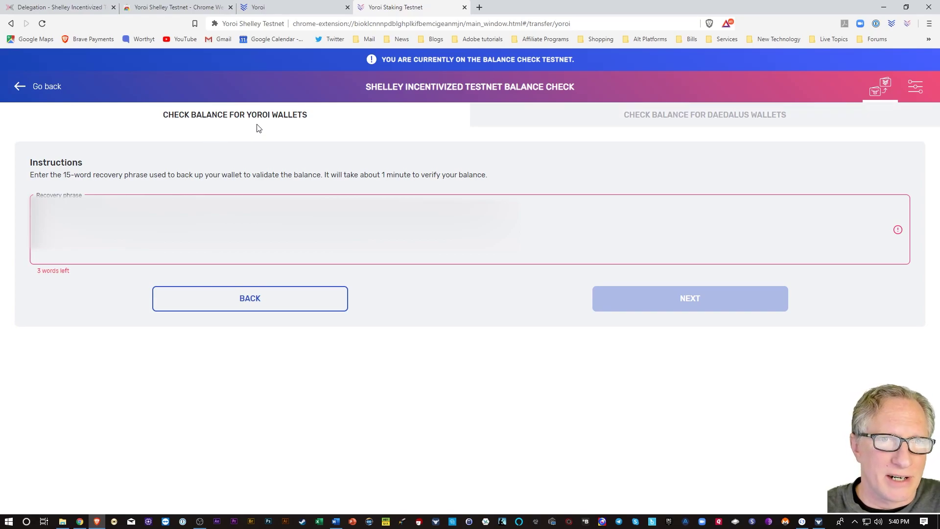
click(703, 119)
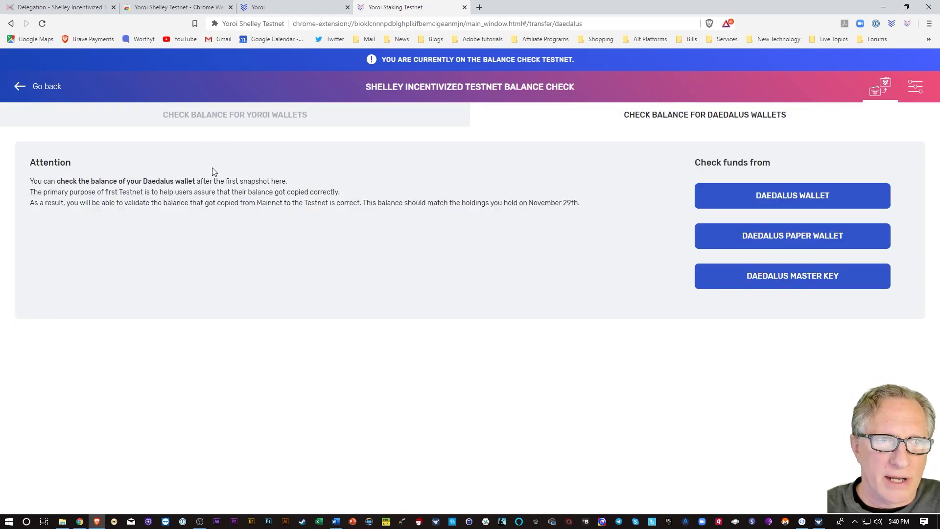
click(786, 196)
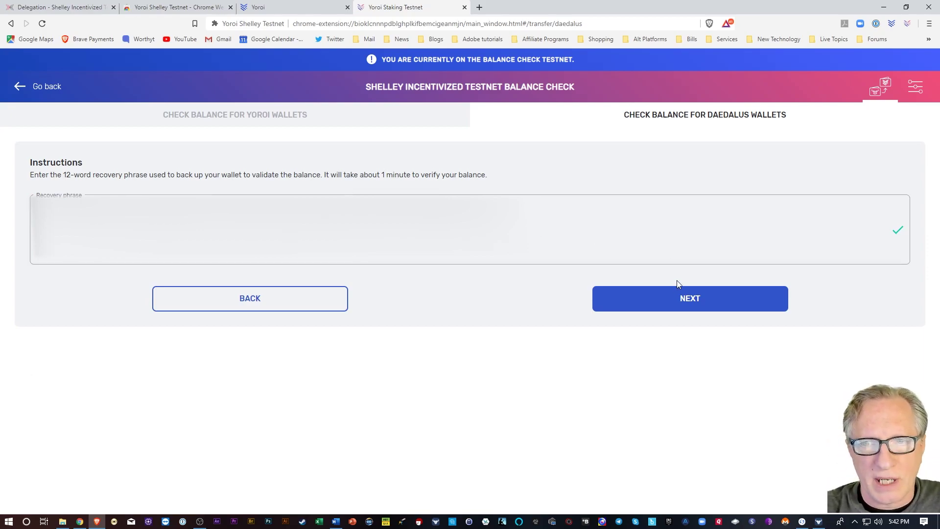
click(689, 300)
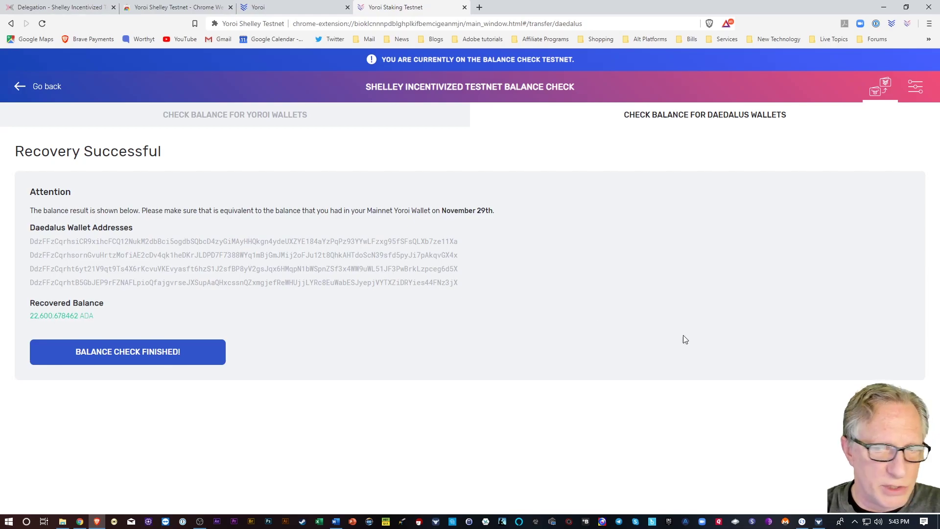
click(819, 522)
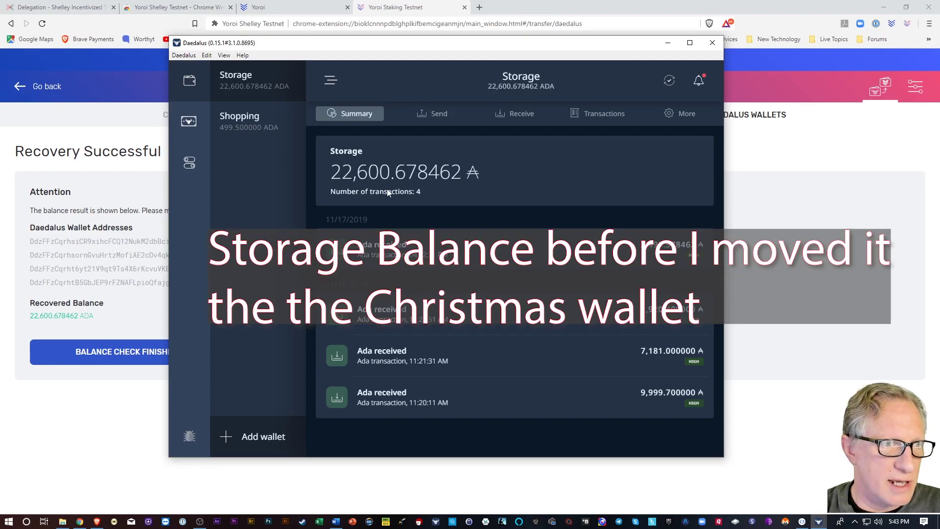
click(668, 42)
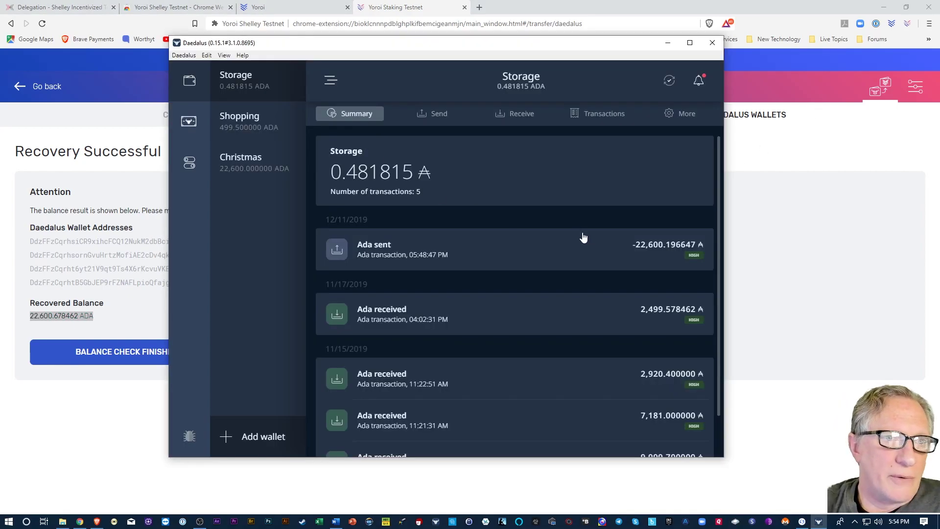
click(87, 419)
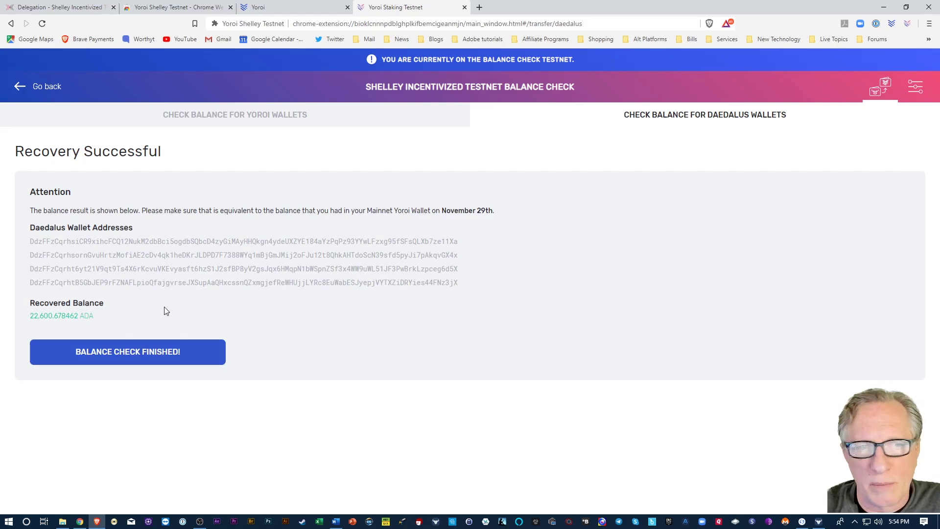
Mark the 22,600.678462 ADA balance check as finished
click(127, 359)
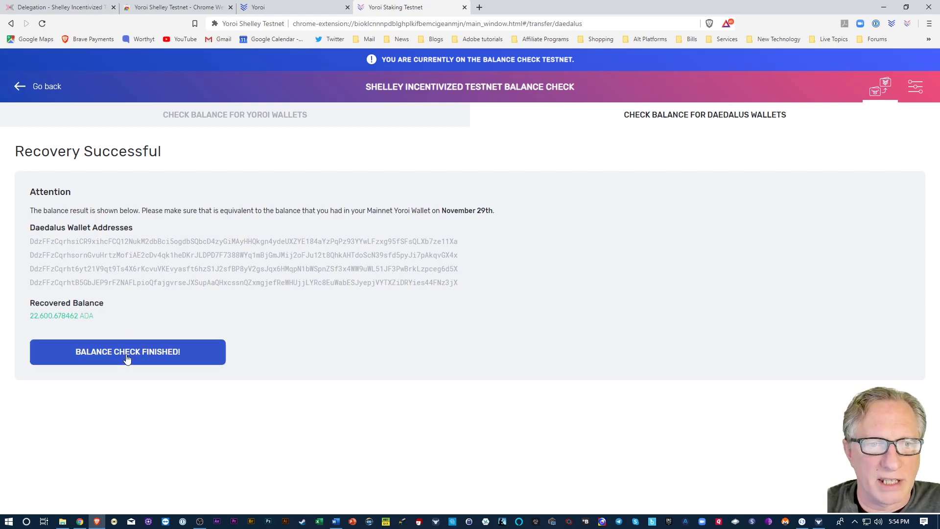